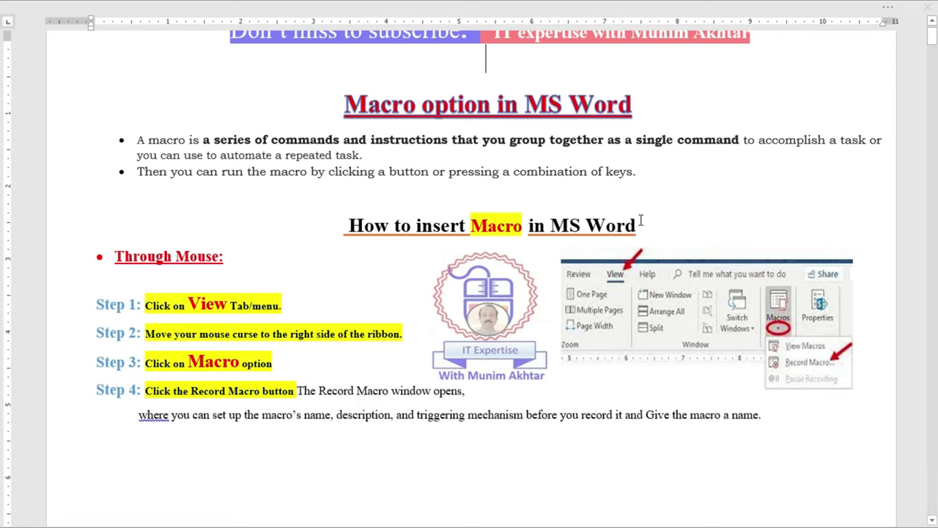
- Highlight the tutorial title 'Macro option in MS Word' and the subscribe banner text
{"action": "scroll", "coordinate": [635, 219], "scroll_direction": "up", "scroll_amount": 1}
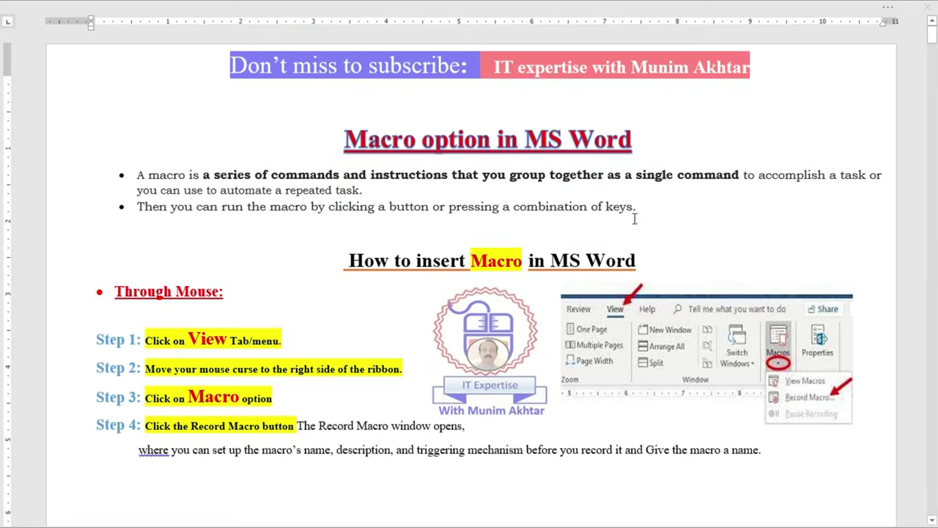
{"action": "left_click", "coordinate": [348, 139]}
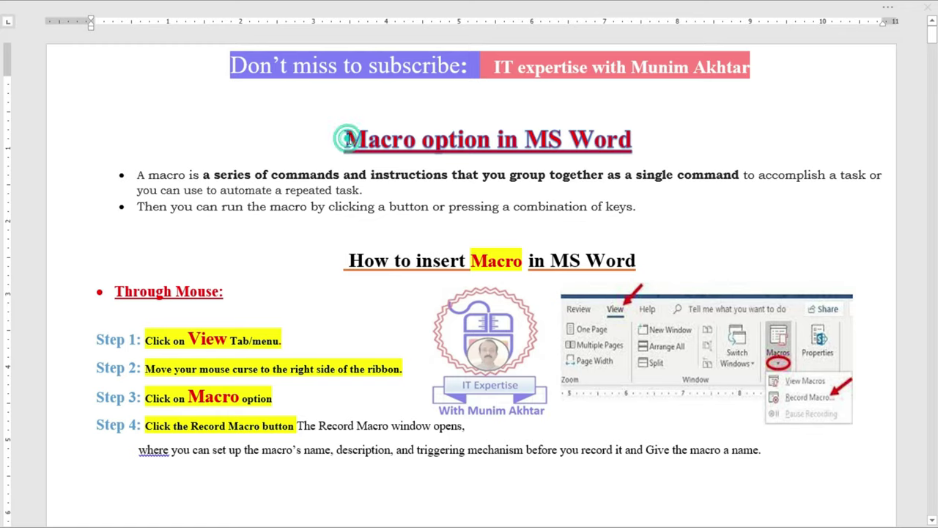
{"action": "left_click_drag", "start_coordinate": [348, 139], "coordinate": [419, 139]}
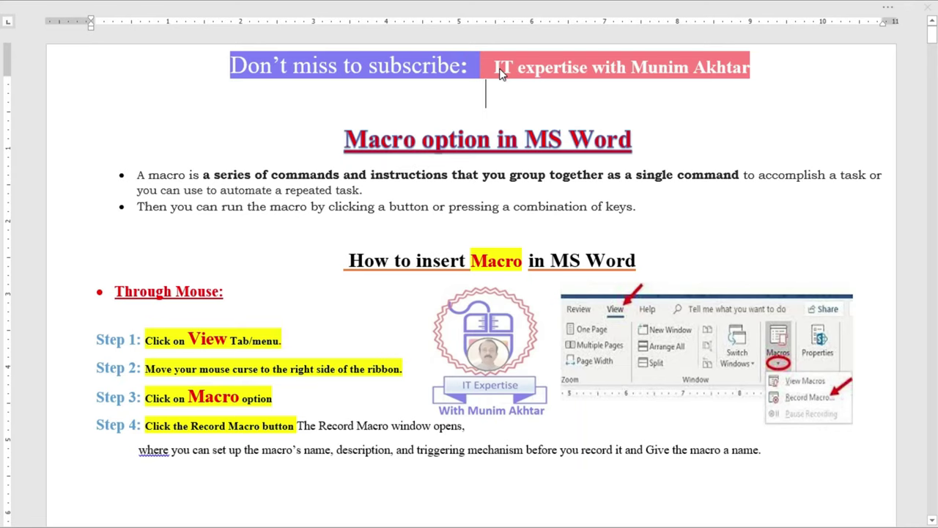
{"action": "left_click_drag", "start_coordinate": [493, 64], "coordinate": [681, 79]}
{"action": "triple_click", "coordinate": [344, 139]}
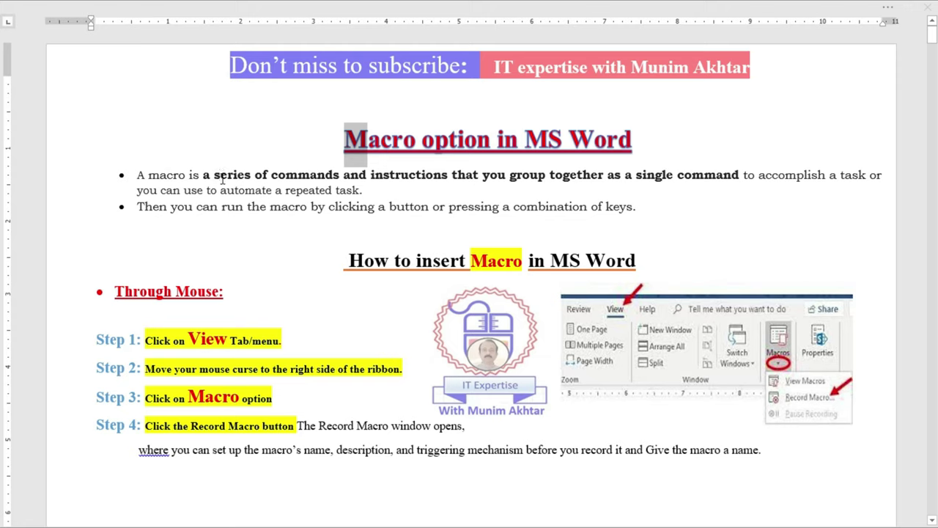
- Highlight the 'series of commands' definition and the word View in Step 1
{"action": "left_click_drag", "start_coordinate": [214, 176], "coordinate": [340, 176]}
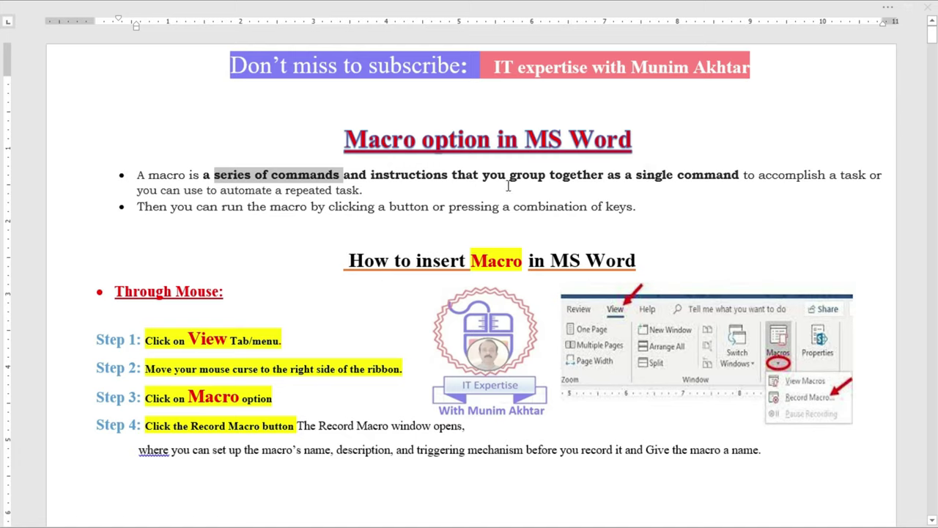
{"action": "left_click_drag", "start_coordinate": [371, 177], "coordinate": [697, 173]}
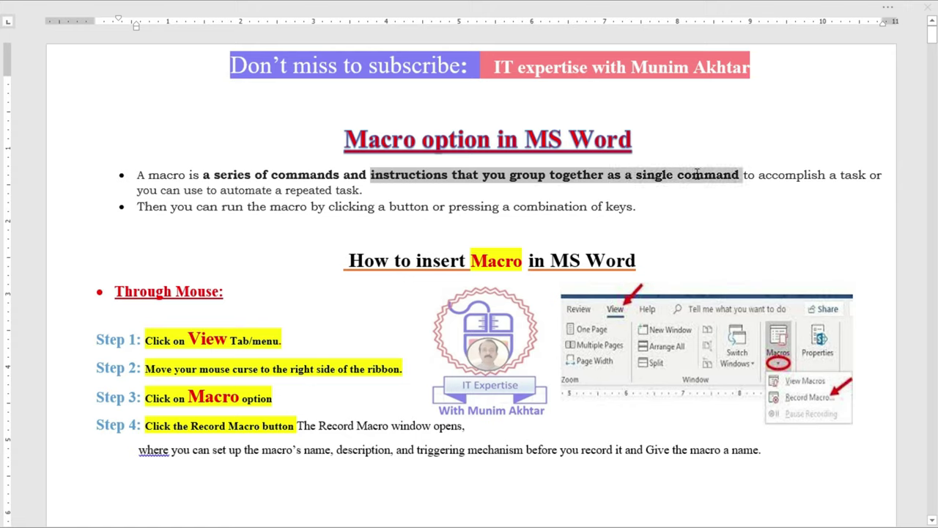
{"action": "left_click", "coordinate": [804, 175]}
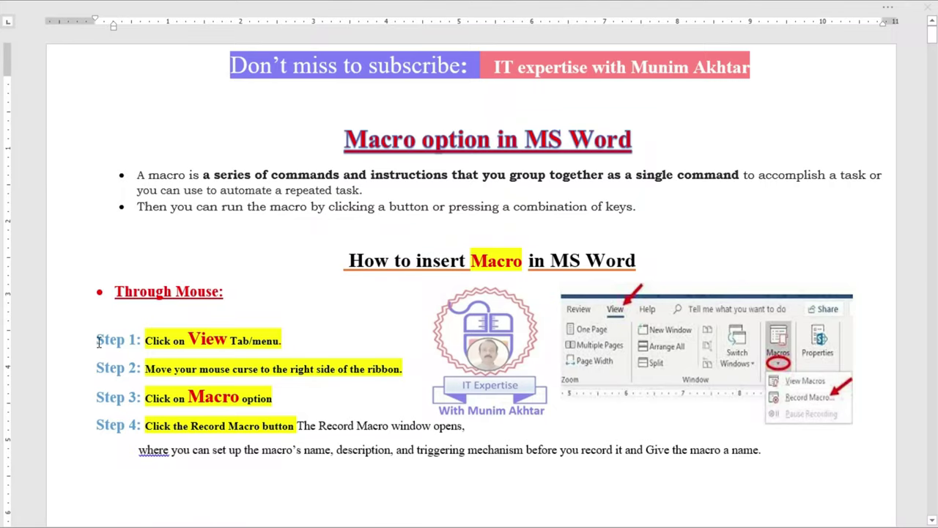
{"action": "left_click_drag", "start_coordinate": [188, 341], "coordinate": [232, 340]}
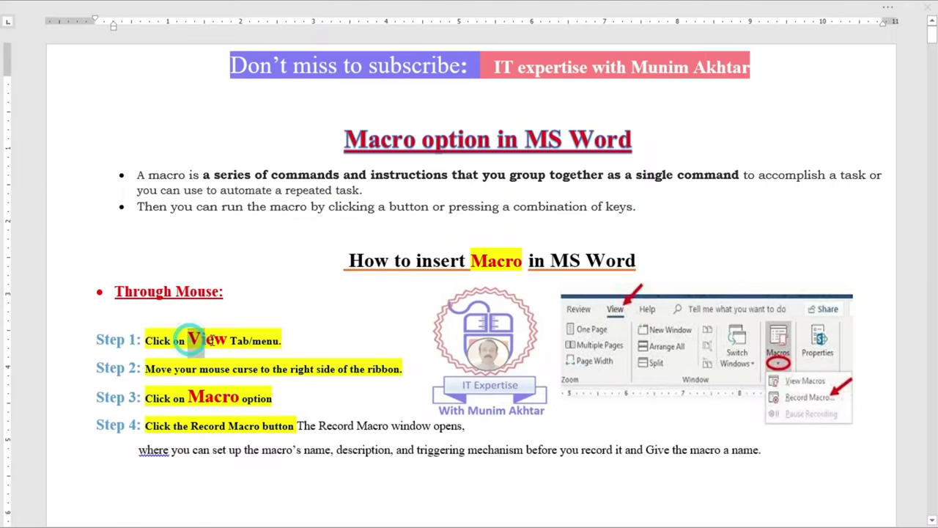
{"action": "left_click", "coordinate": [252, 341]}
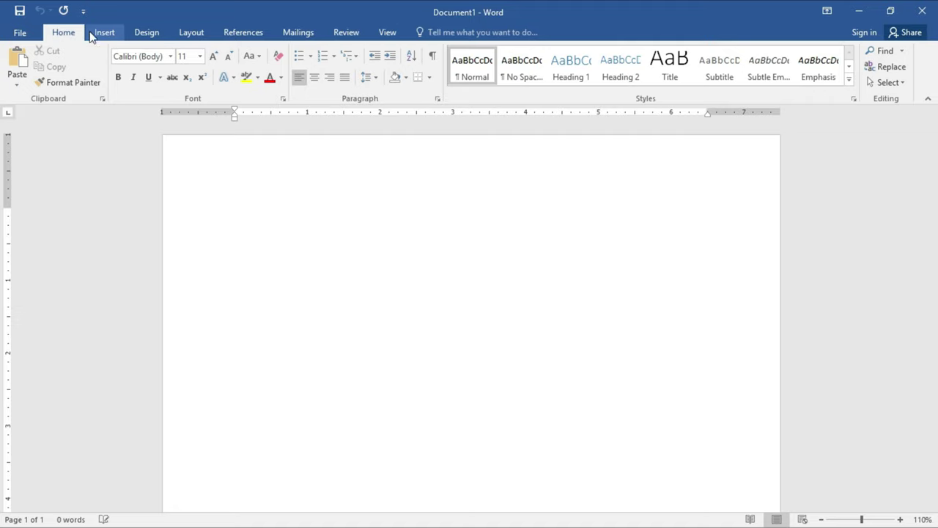
- From the View tab, confirm View Macros lists no macros, then reopen the Macros menu
{"action": "left_click", "coordinate": [388, 34]}
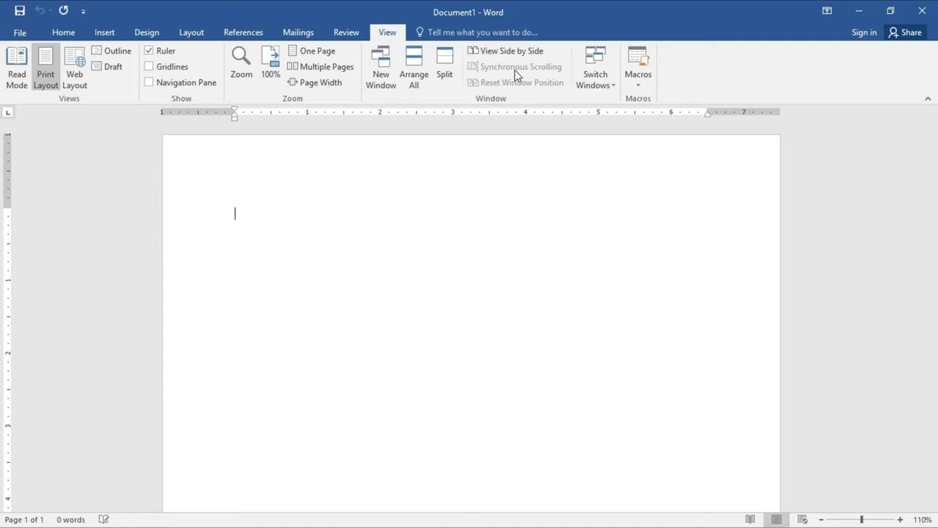
{"action": "left_click", "coordinate": [637, 86]}
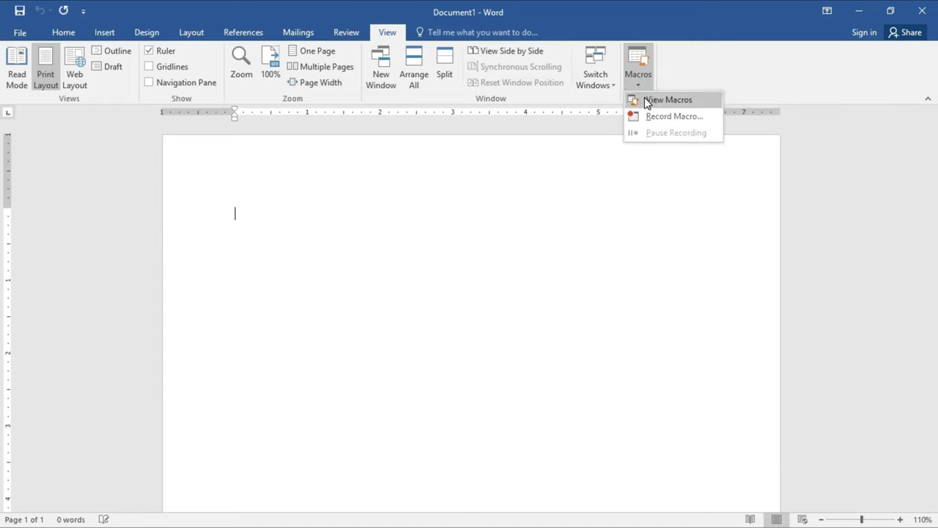
{"action": "left_click", "coordinate": [678, 100]}
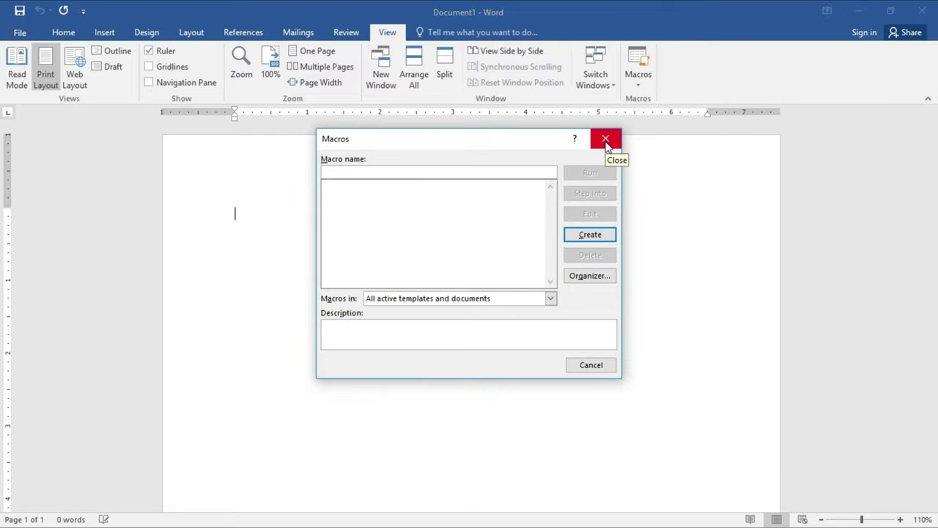
{"action": "left_click", "coordinate": [605, 143]}
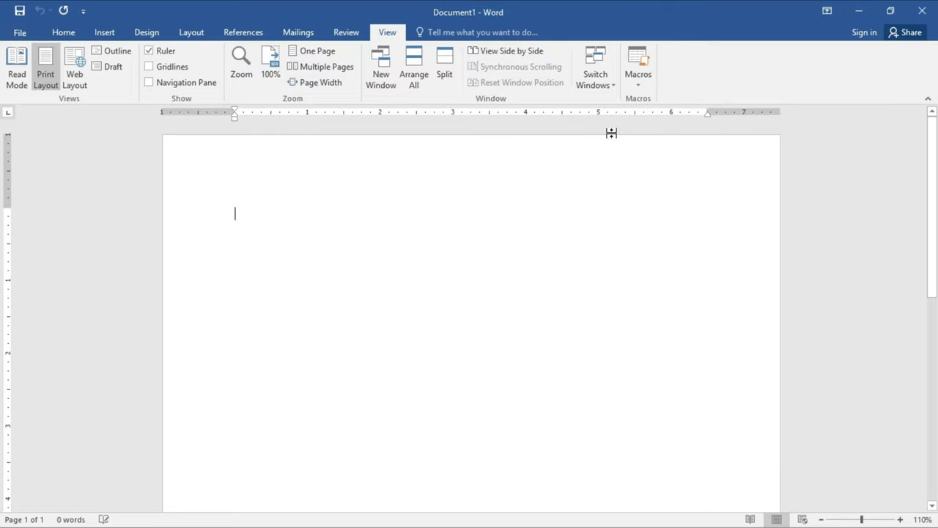
{"action": "left_click", "coordinate": [639, 88]}
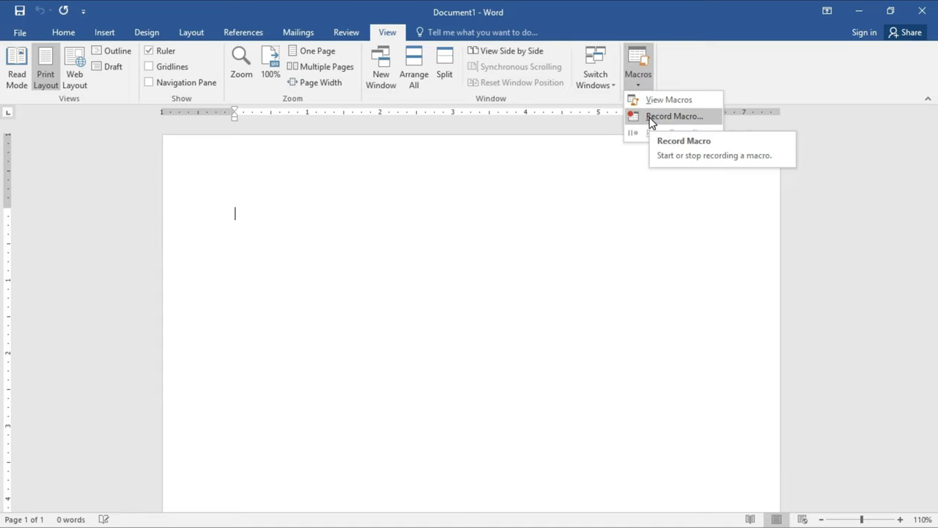
- Start Record Macro, keeping the name Macro1 stored in All Documents (Normal.dotm)
{"action": "left_click", "coordinate": [651, 117]}
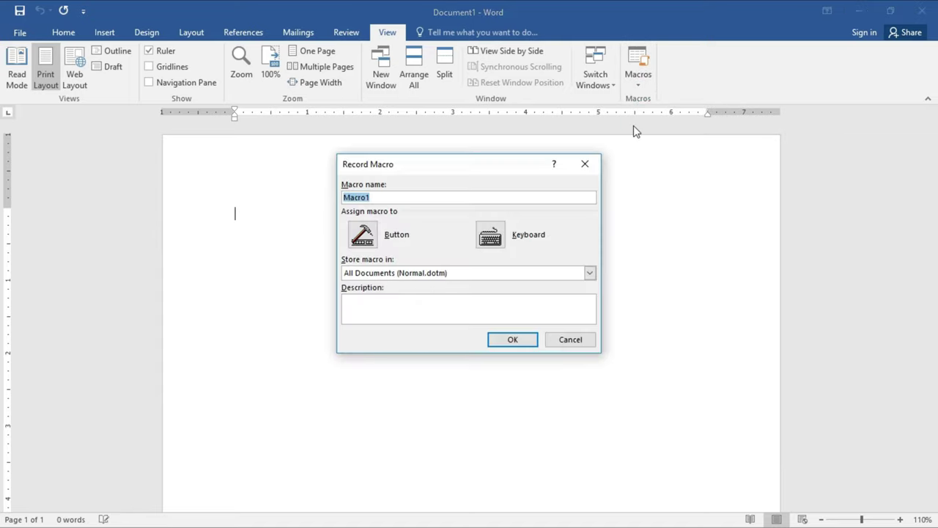
{"action": "left_click_drag", "start_coordinate": [460, 156], "coordinate": [461, 105]}
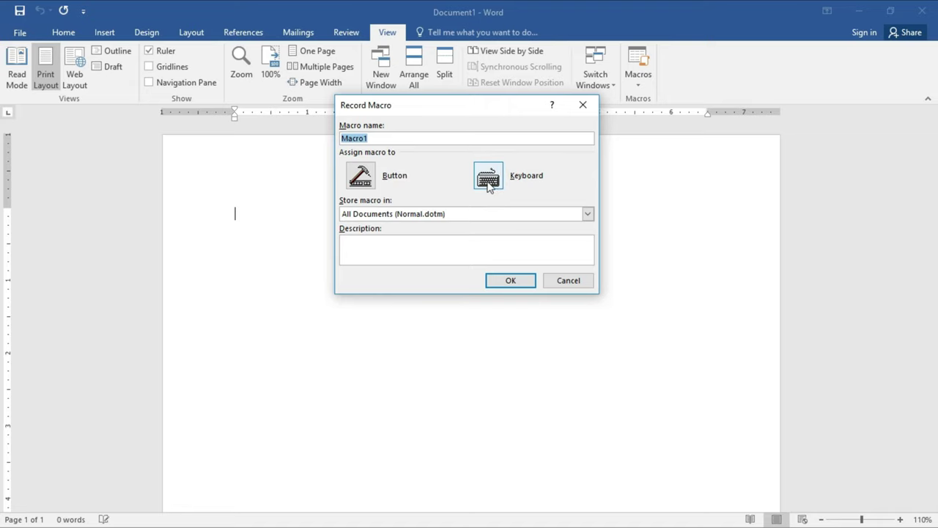
- Assign Ctrl+Q as Macro1's keyboard shortcut, replacing its ResetPara assignment
{"action": "left_click", "coordinate": [490, 179]}
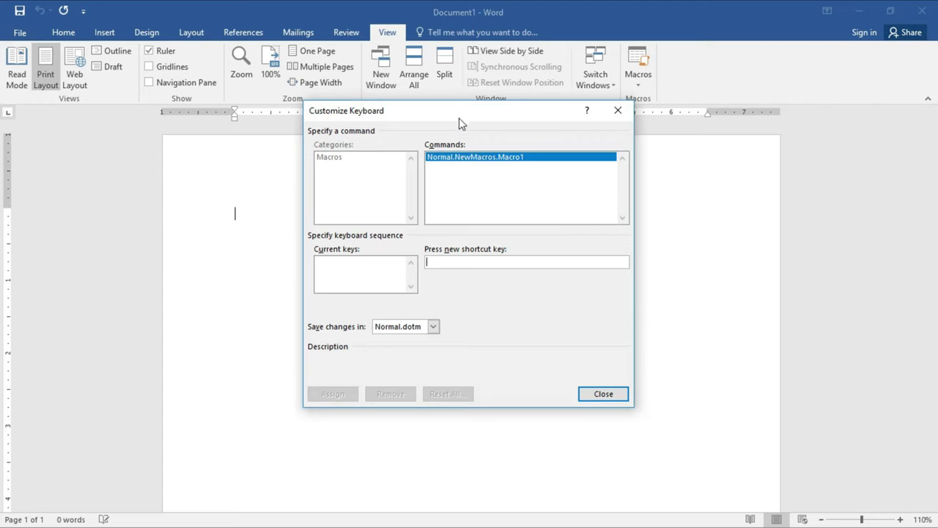
{"action": "left_click_drag", "start_coordinate": [458, 113], "coordinate": [457, 106]}
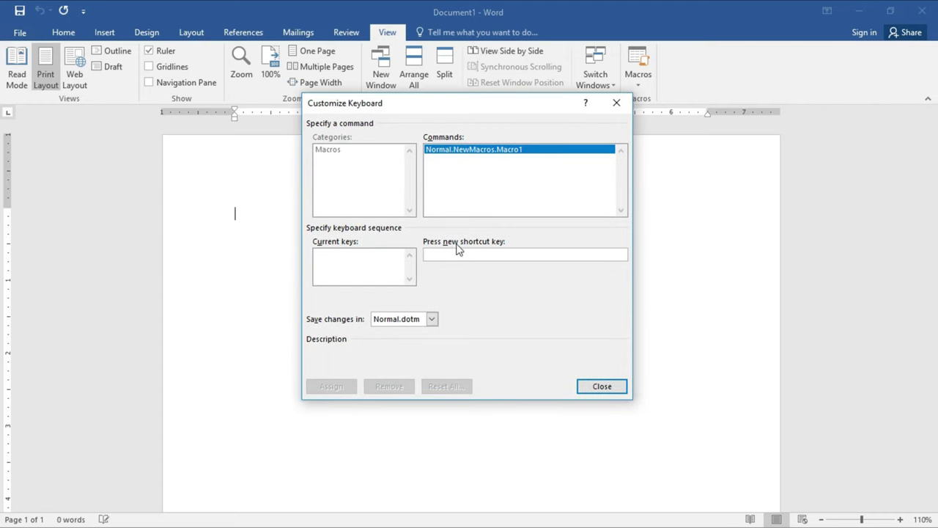
{"action": "left_click", "coordinate": [424, 245]}
{"action": "left_click", "coordinate": [450, 256]}
{"action": "key", "text": "ctrl+q"}
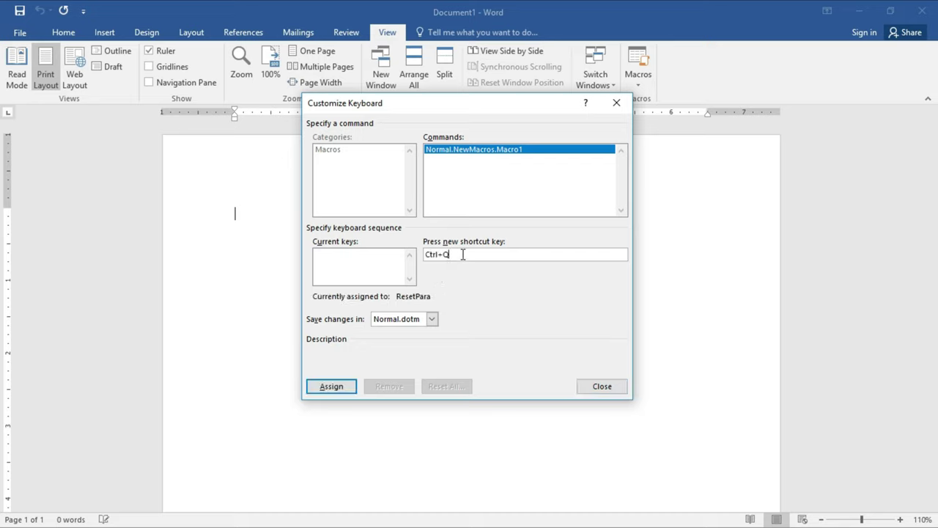
{"action": "left_click", "coordinate": [331, 388]}
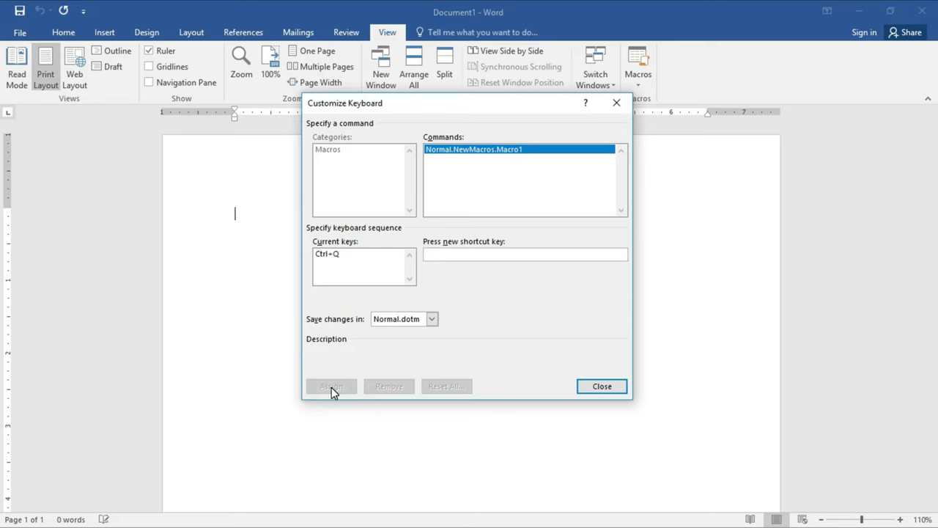
- Record the sick-leave letter to the Vice Chancellor, XYZ University, in Document1
{"action": "left_click", "coordinate": [599, 389]}
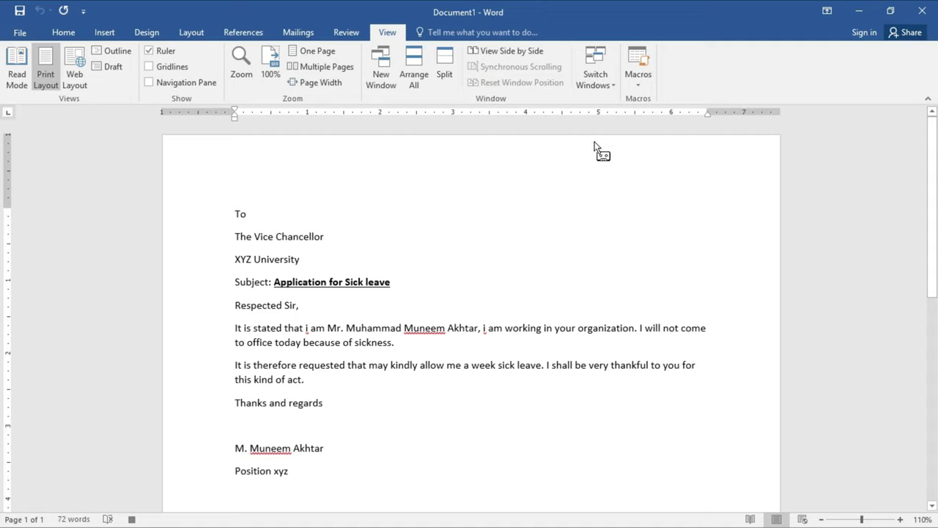
{"action": "left_click", "coordinate": [638, 84]}
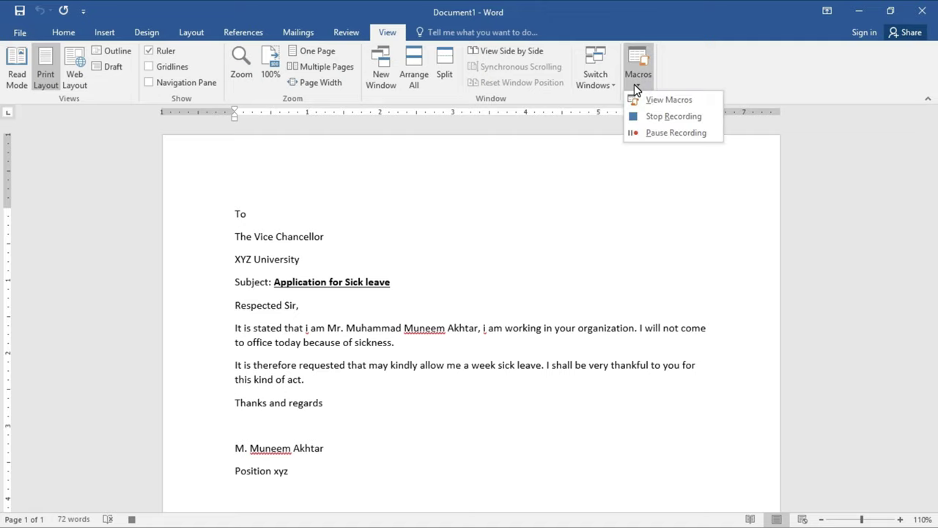
- Stop the macro recording and save the letter as 'sick leave.docx'
{"action": "left_click", "coordinate": [689, 116]}
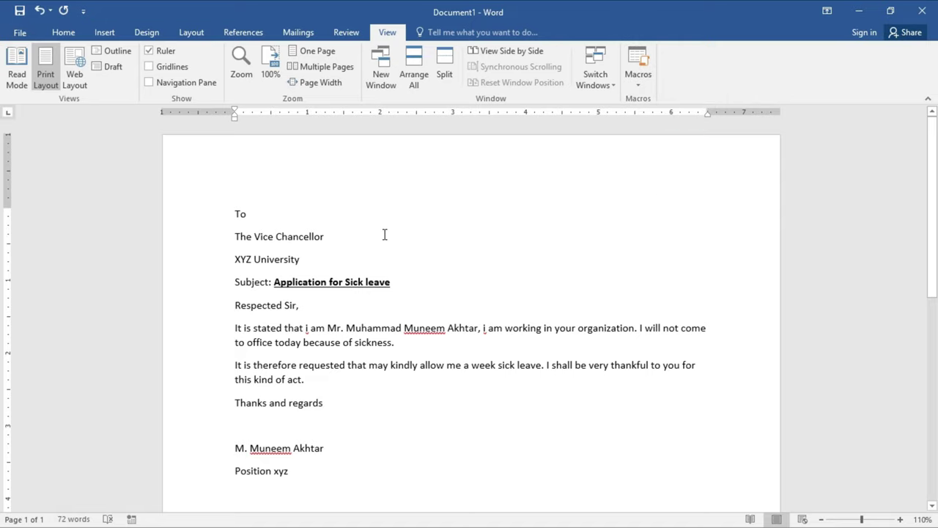
{"action": "key", "text": "ctrl+s"}
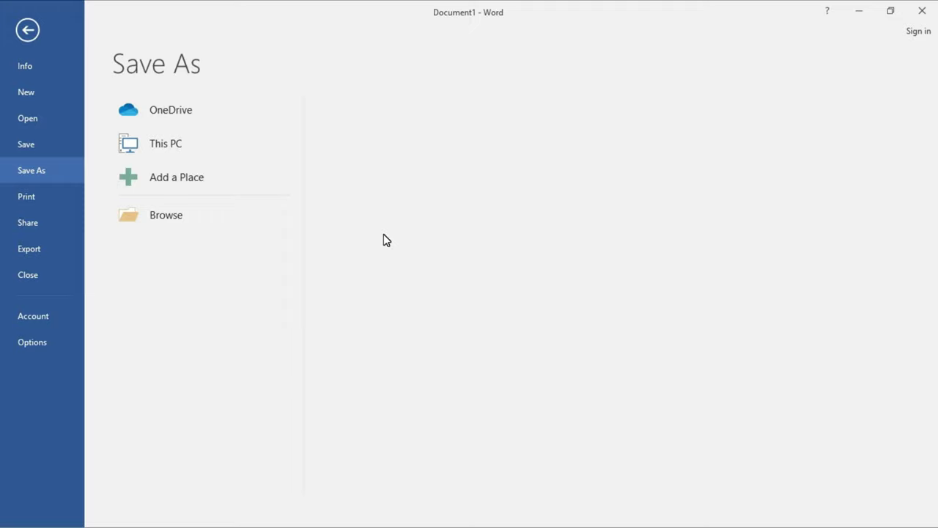
{"action": "left_click", "coordinate": [142, 213]}
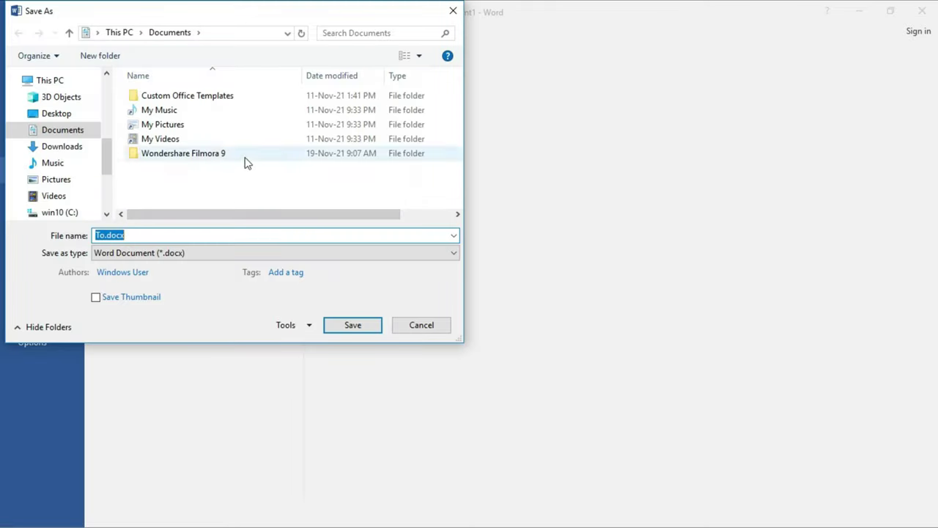
{"action": "type", "text": "sick leave"}
{"action": "left_click", "coordinate": [352, 325]}
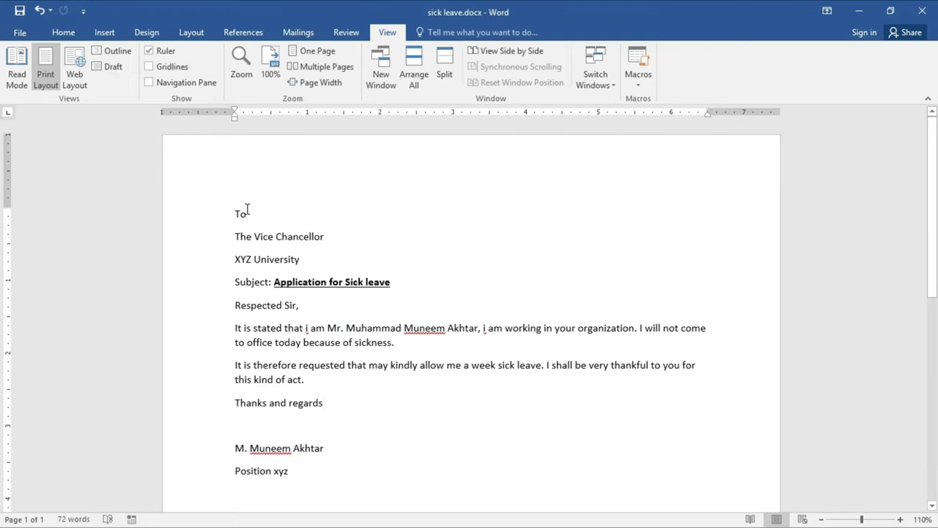
{"action": "left_click", "coordinate": [20, 35]}
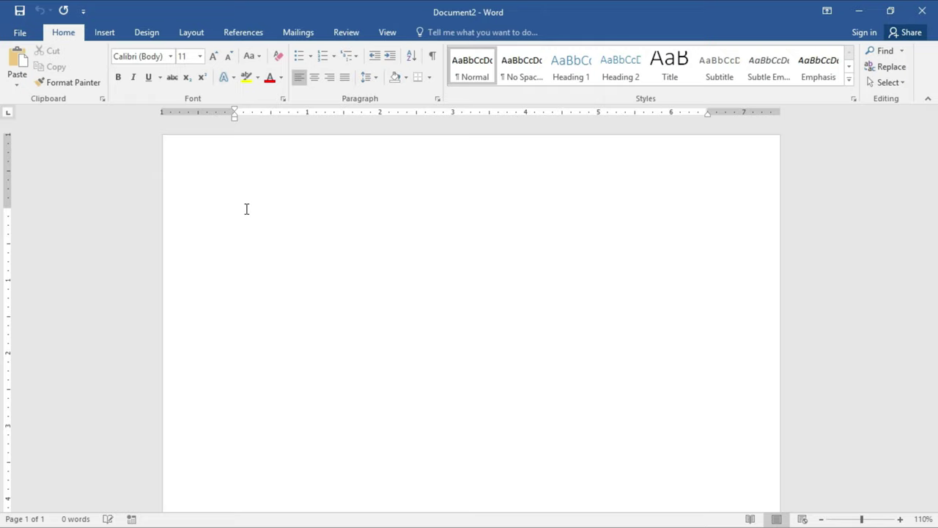
- Replay the letter with the macro shortcut and begin retyping the sender's name in the body
{"action": "key", "text": "ctrl+v"}
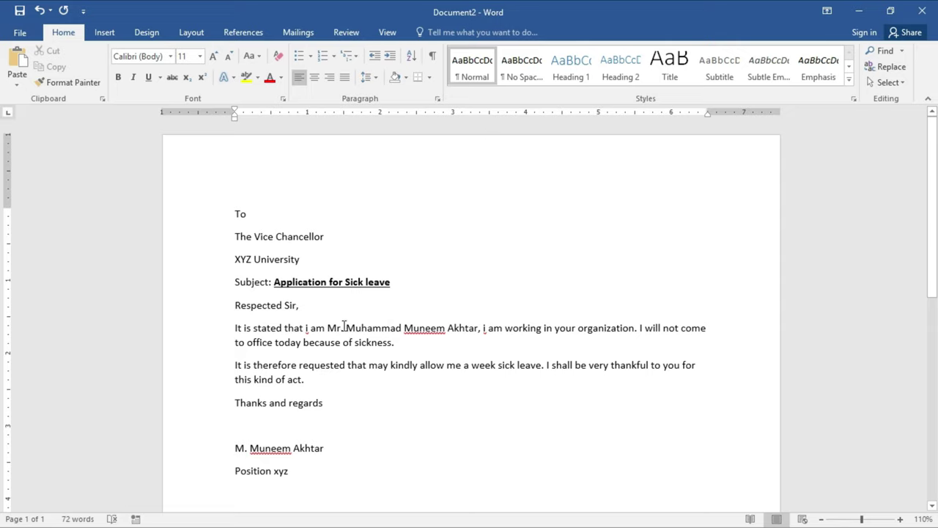
{"action": "left_click_drag", "start_coordinate": [346, 328], "coordinate": [419, 327]}
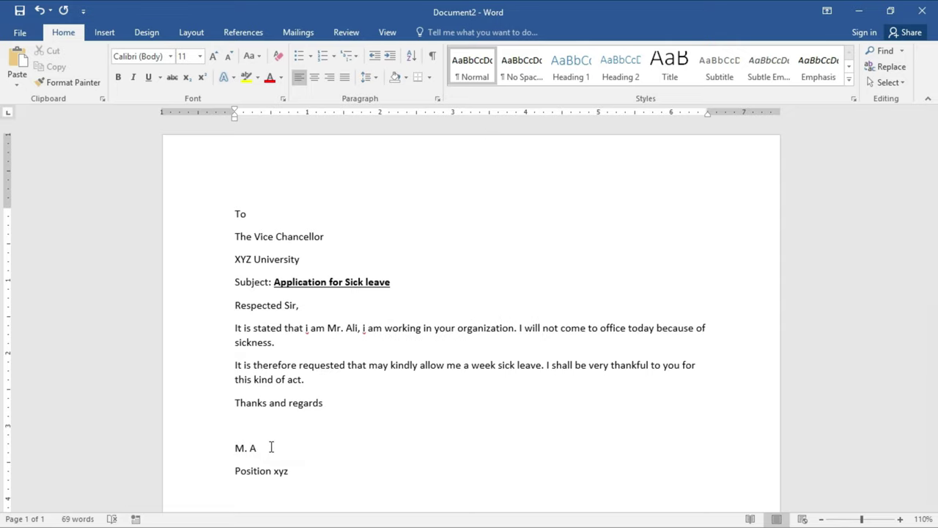
{"action": "type", "text": "l"}
{"action": "type", "text": "i"}
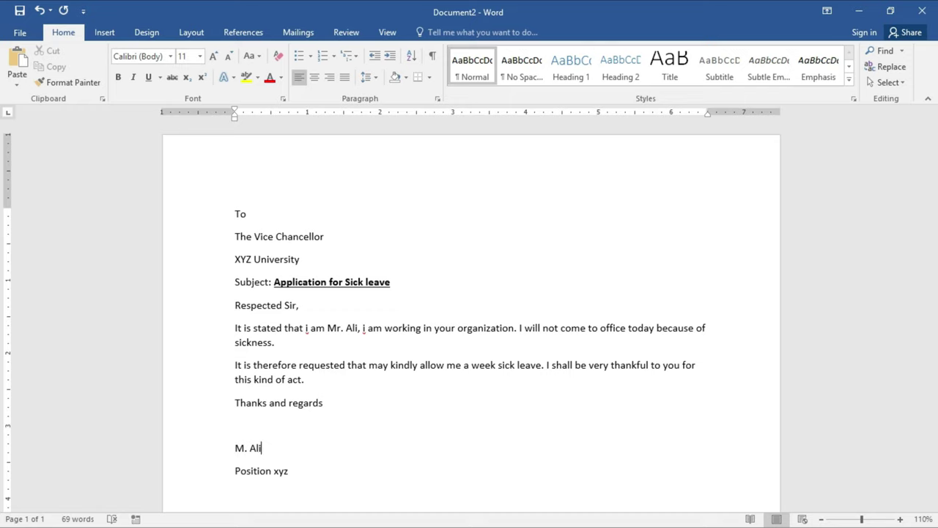